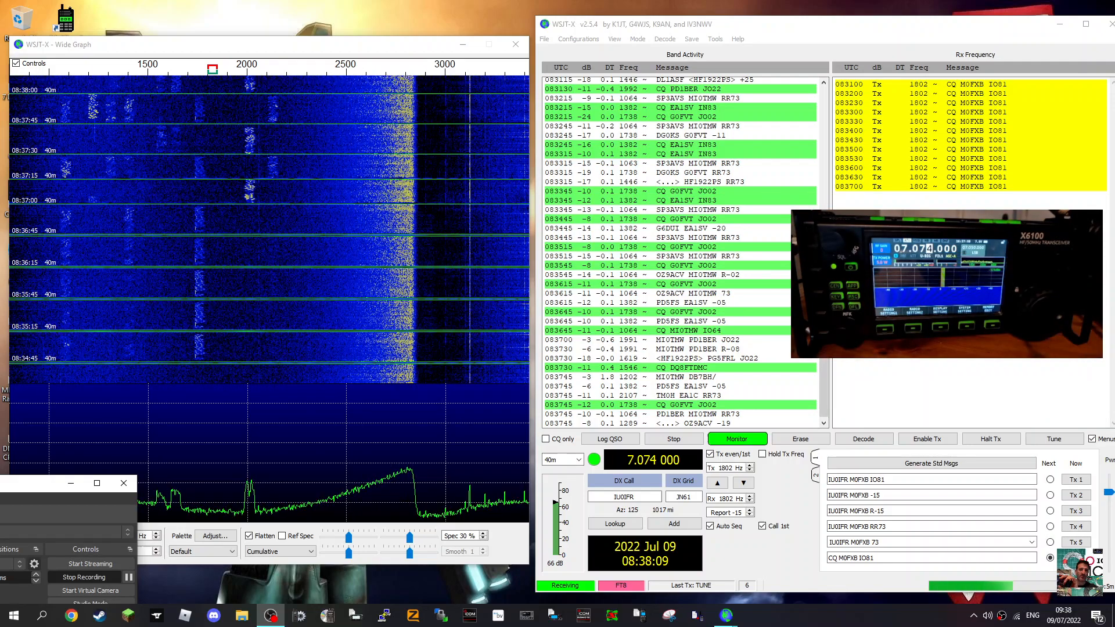
Check the COM7 serial port's speed settings in Device Manager without changing them.
right_click(15, 616)
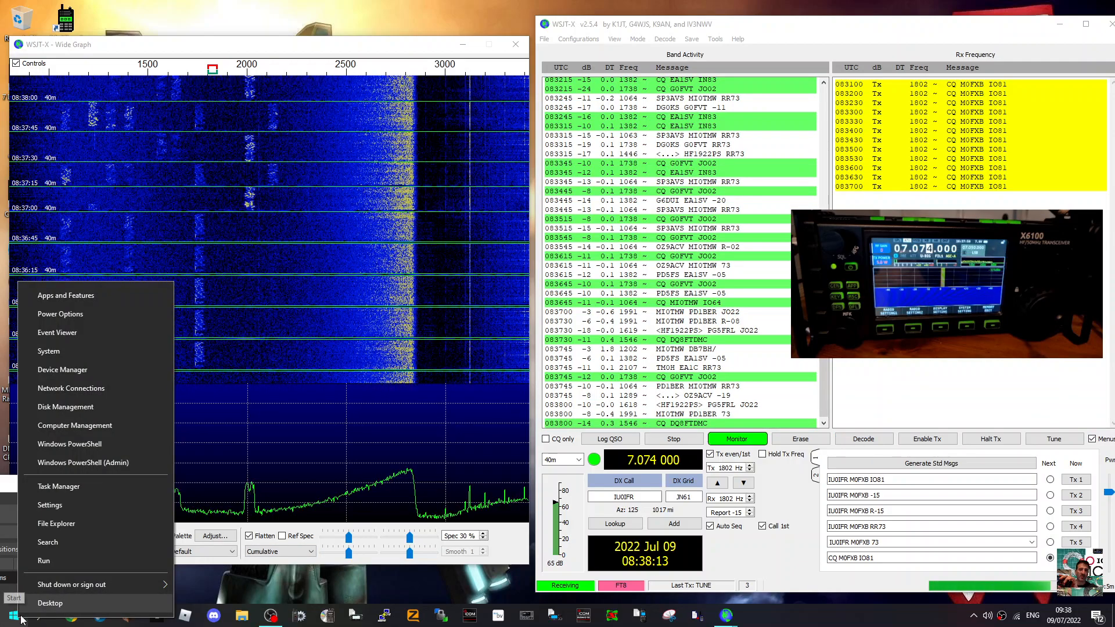
left_click(94, 372)
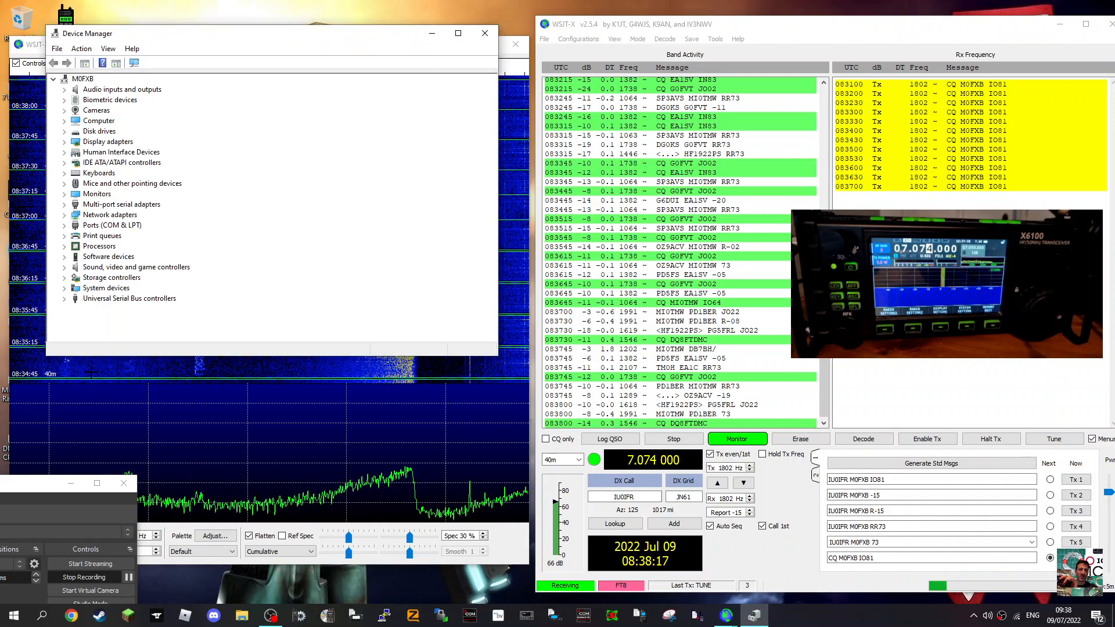
double_click(115, 227)
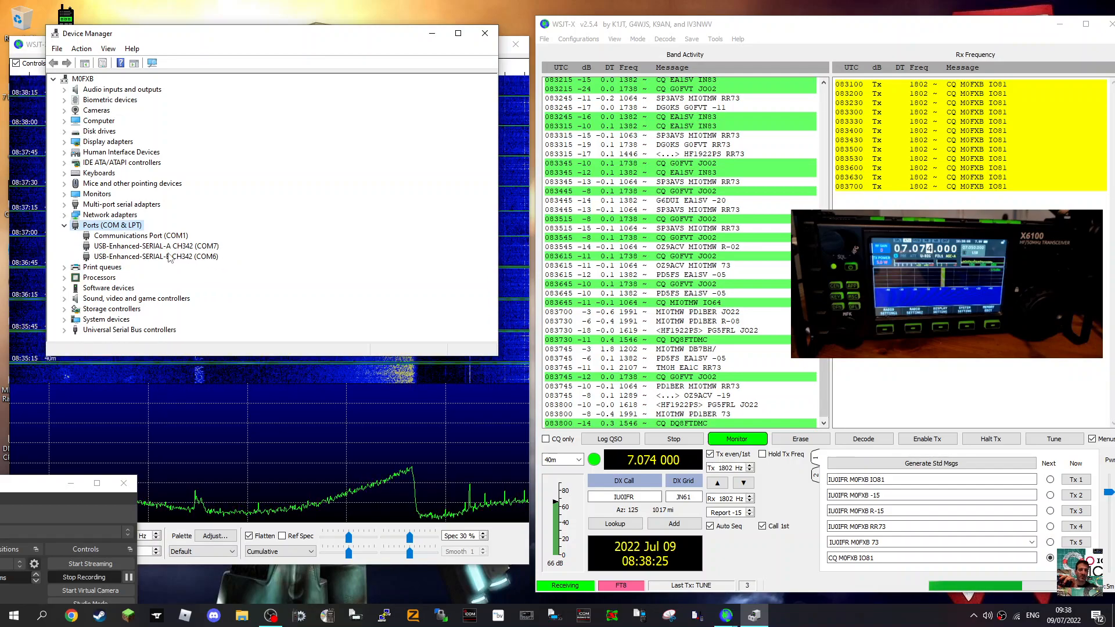
right_click(157, 246)
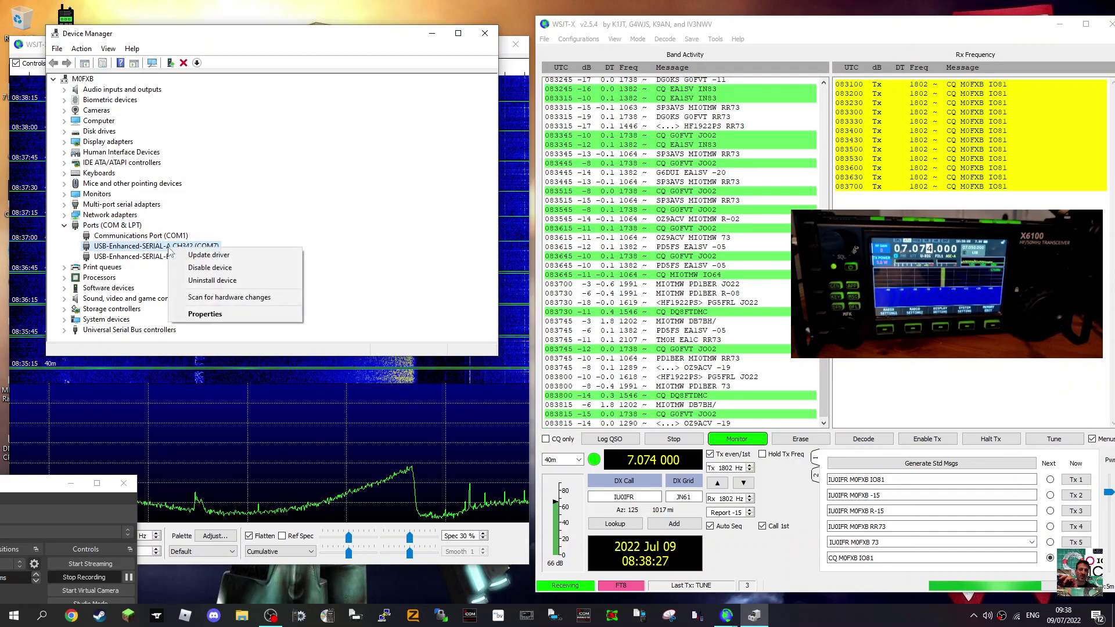
left_click(209, 314)
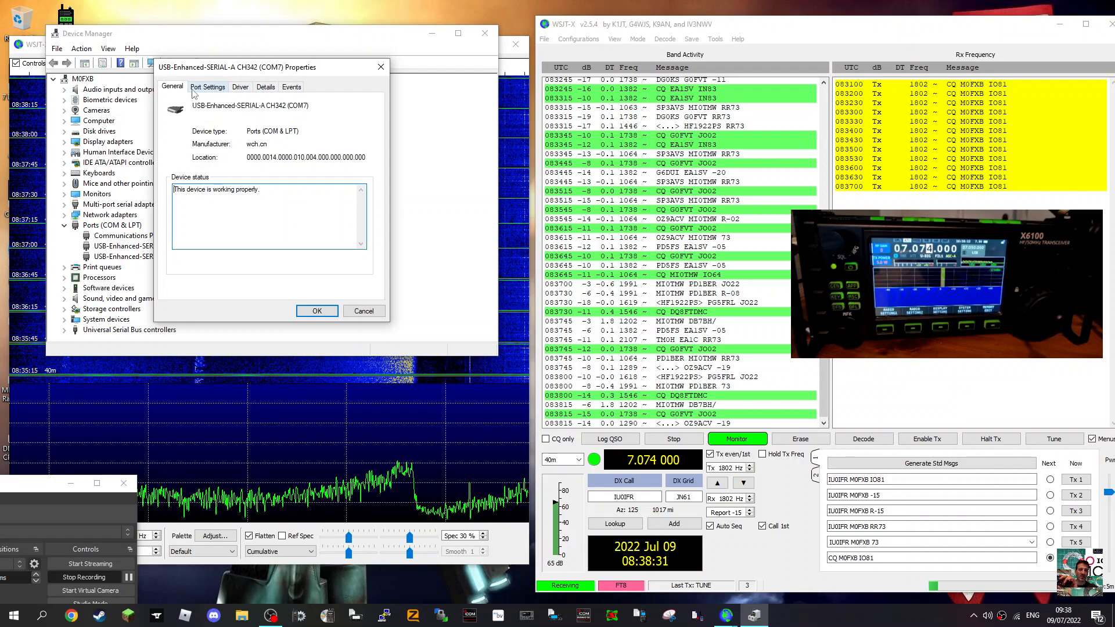
left_click(208, 88)
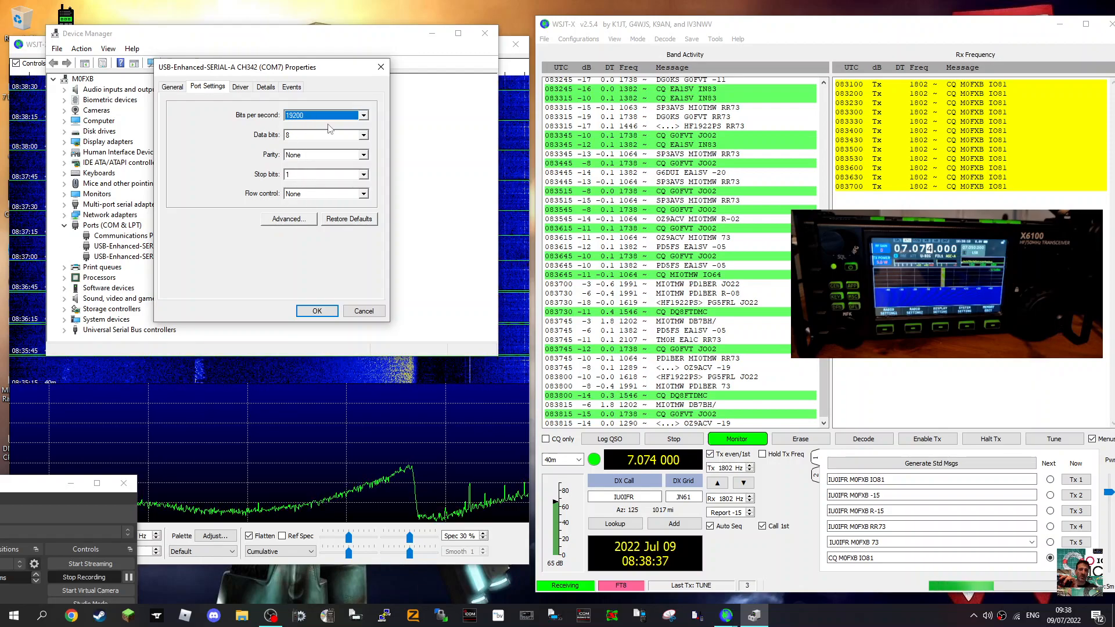
left_click(384, 68)
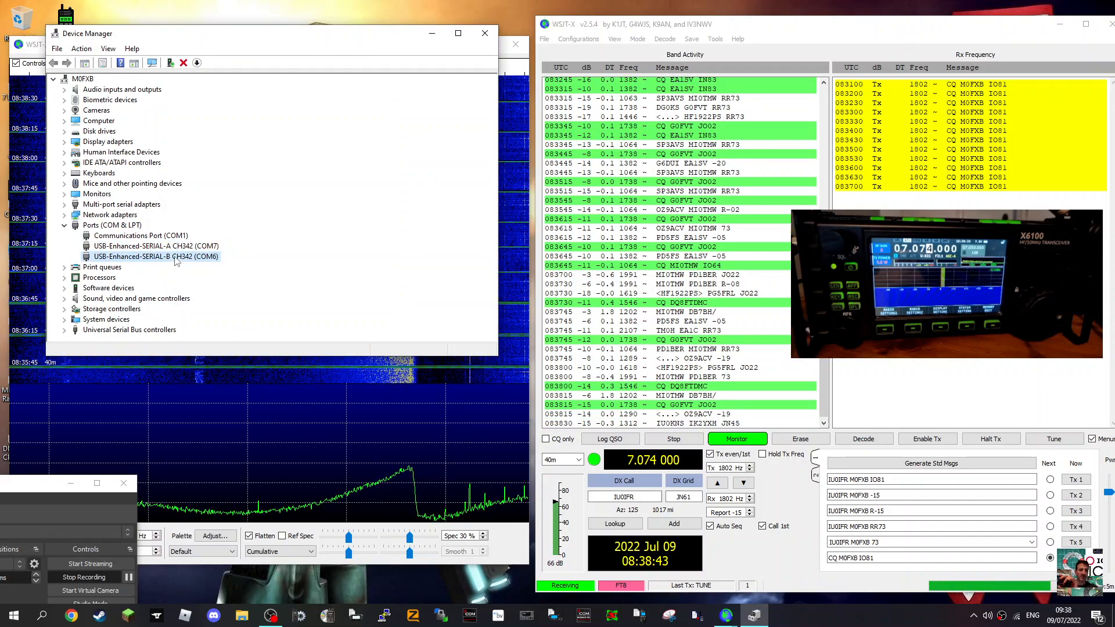
Check the COM6 serial port's speed settings, then leave Device Manager.
right_click(175, 261)
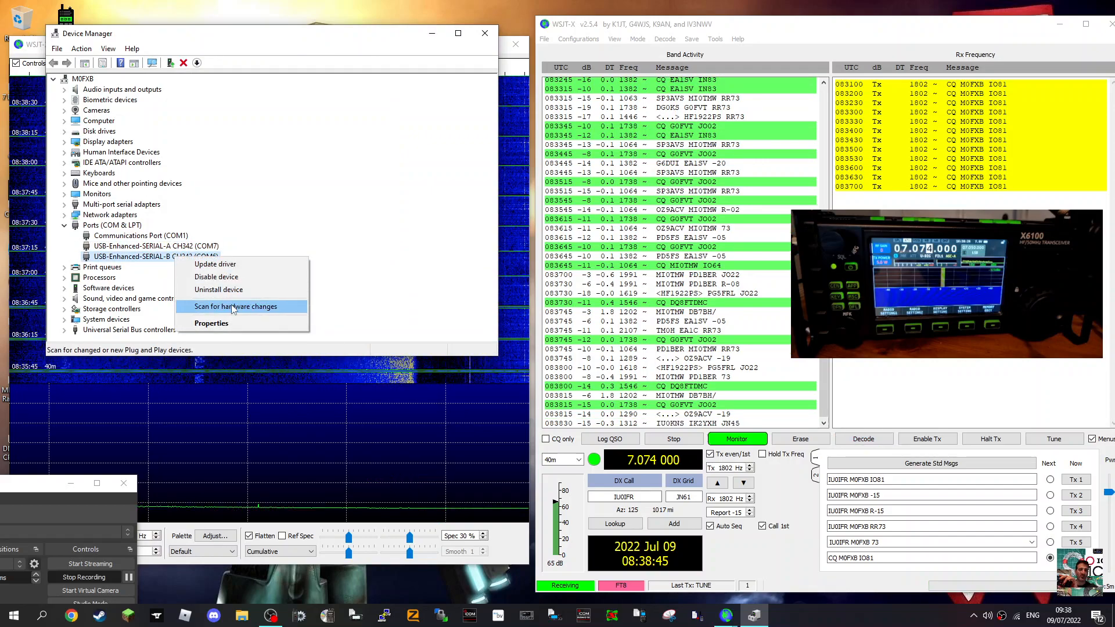
left_click(217, 324)
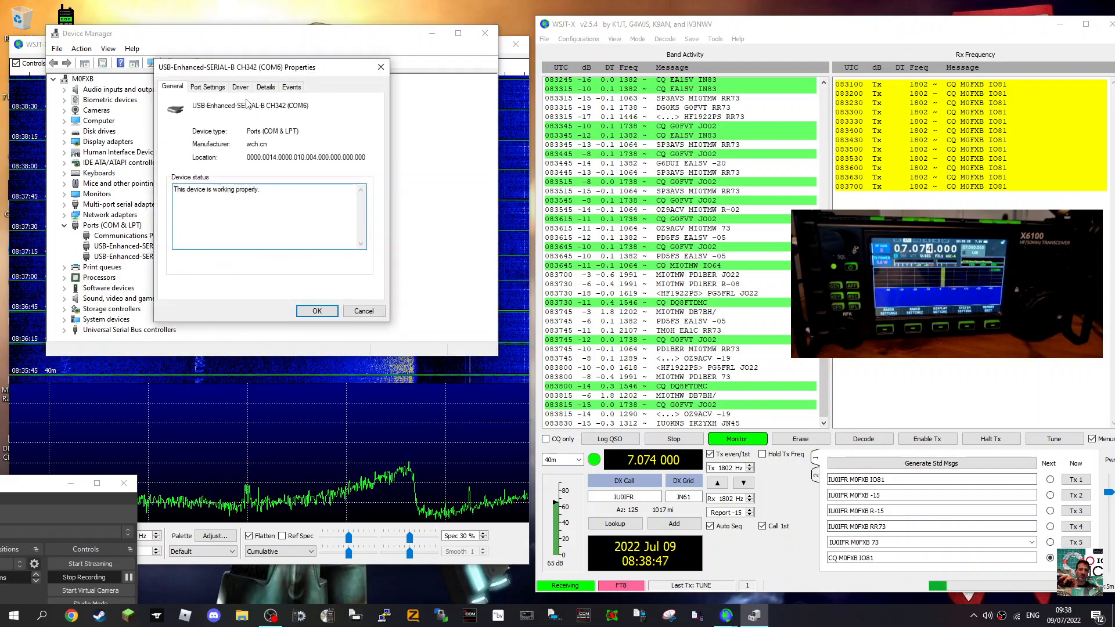
left_click(209, 88)
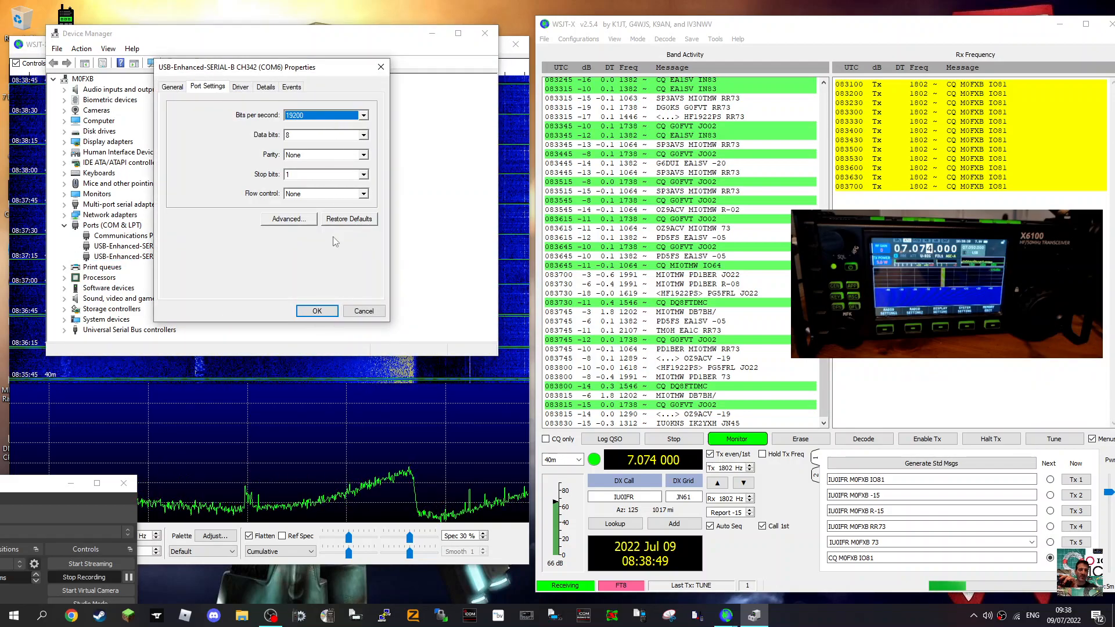
left_click(317, 311)
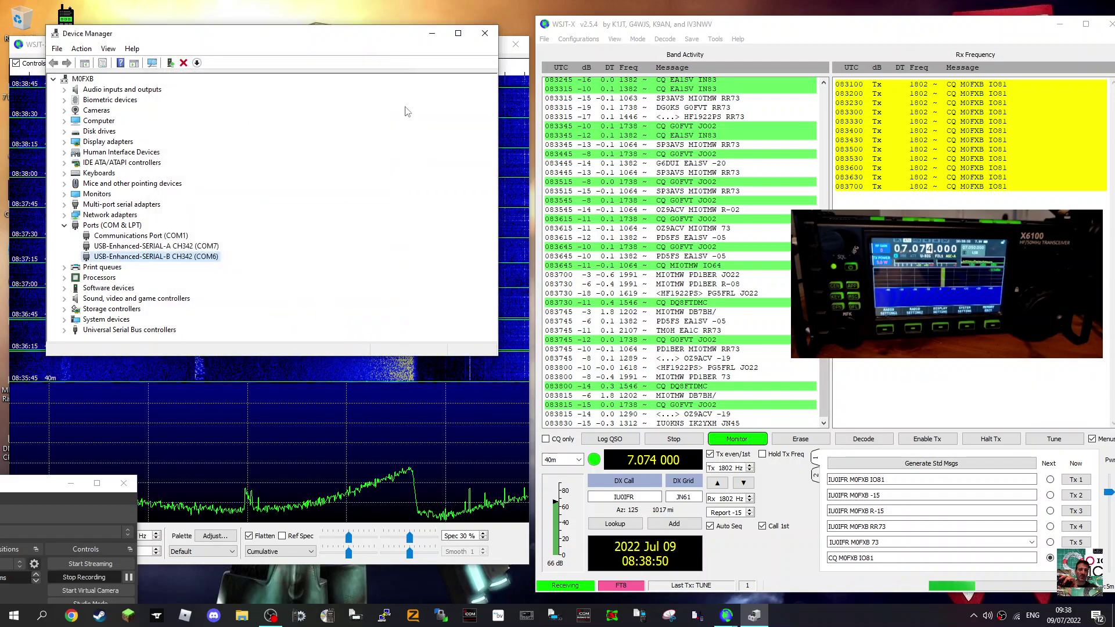
left_click(486, 35)
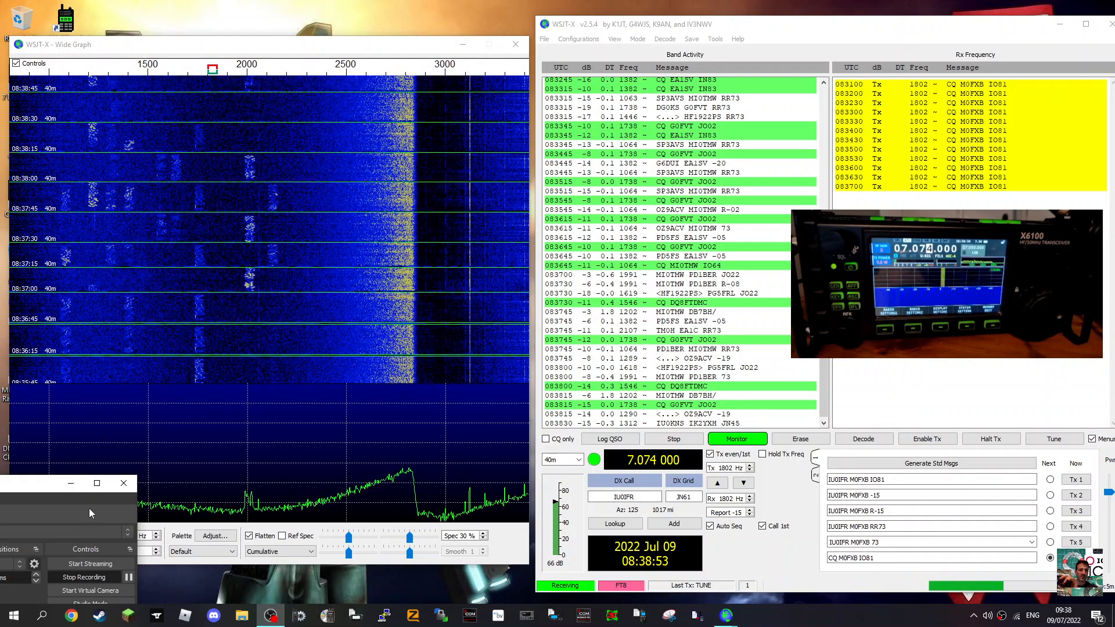
left_click_drag(97, 490, 81, 488)
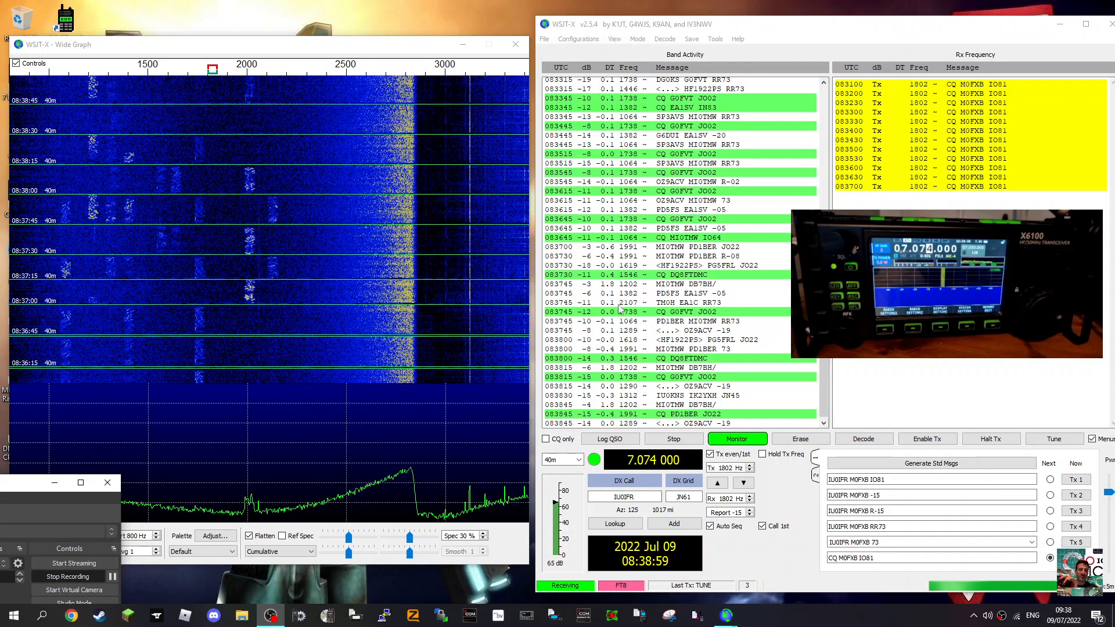
Bring up the WSJT-X Radio settings showing the Xiegu X6100 on COM6 at 19200 baud.
left_click(544, 41)
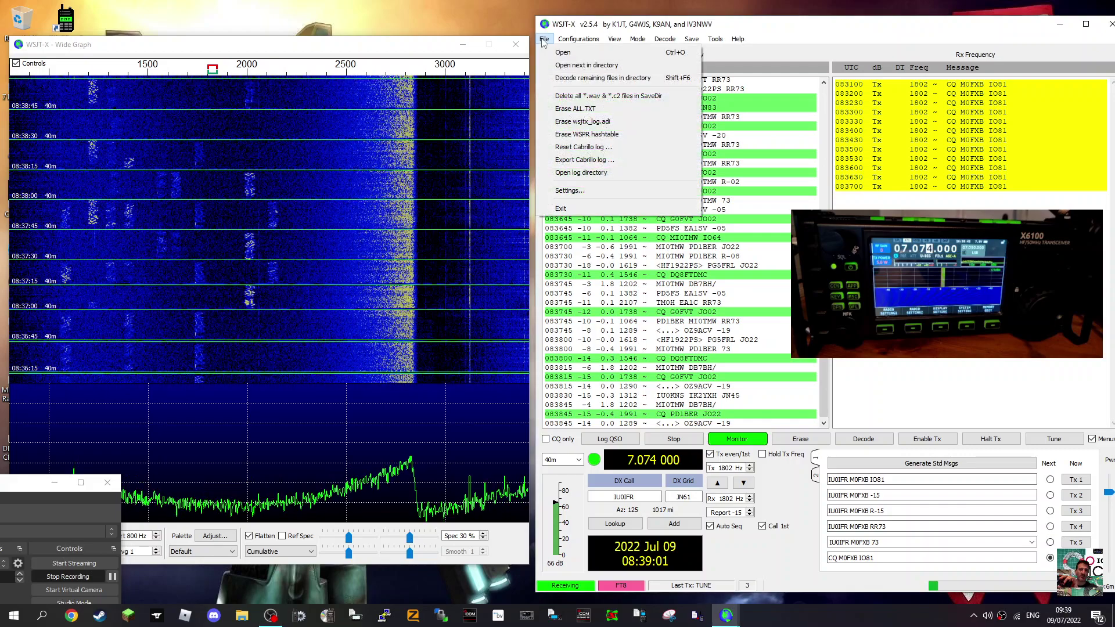
left_click(570, 191)
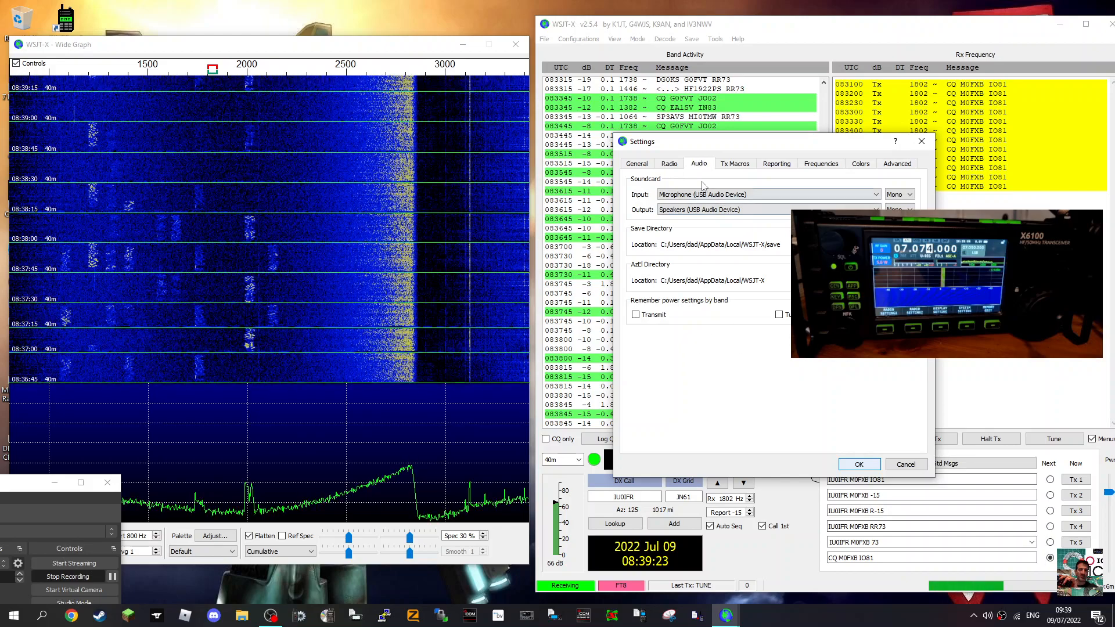
left_click(668, 164)
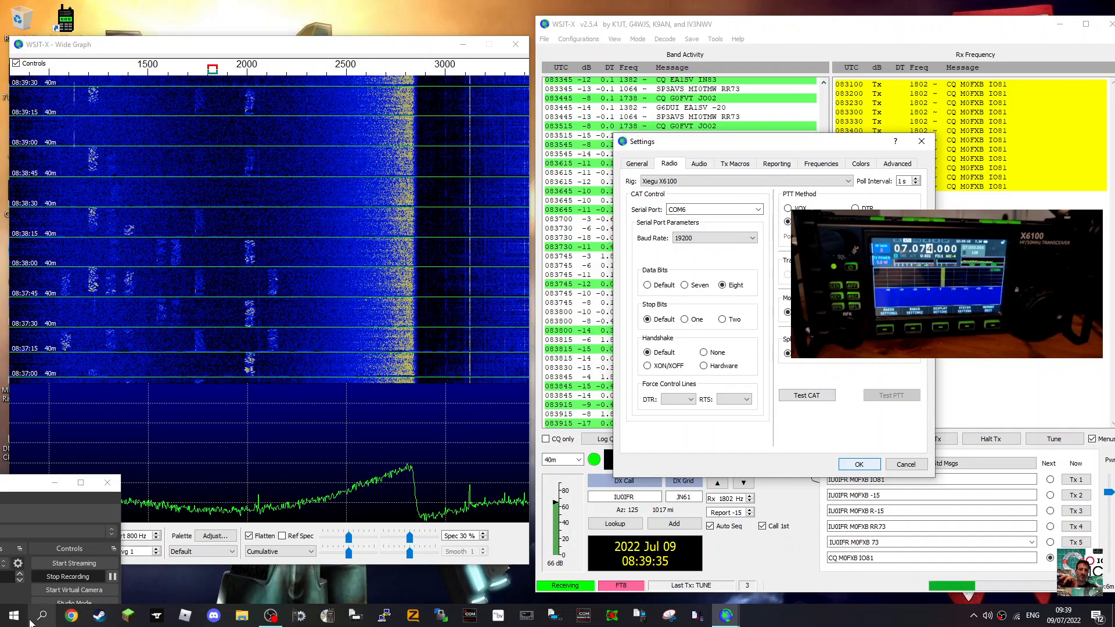
right_click(14, 616)
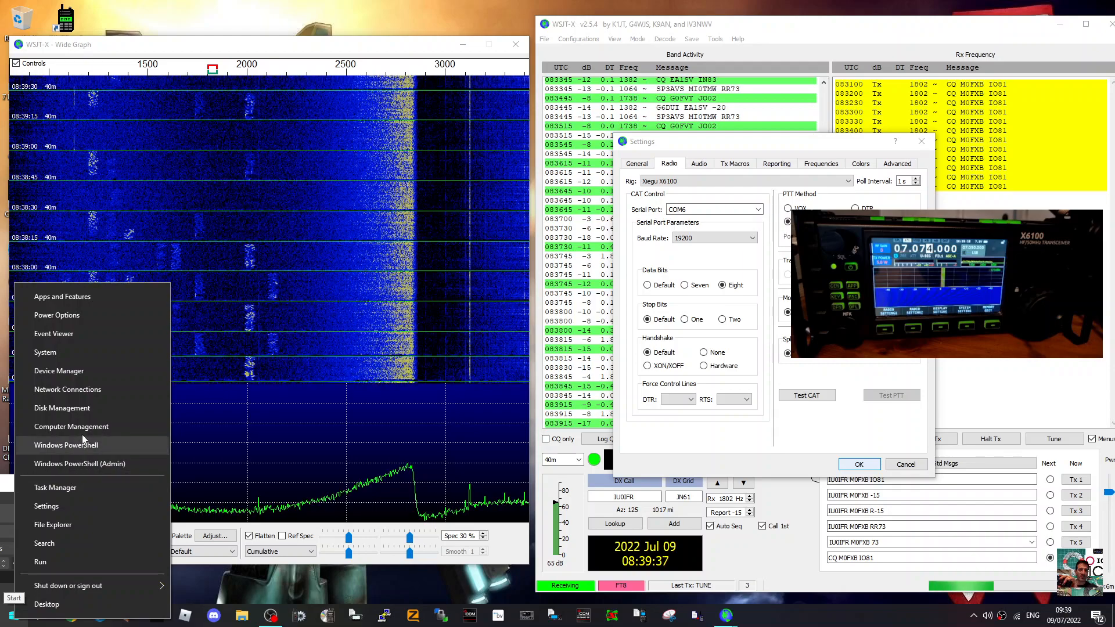
left_click(59, 371)
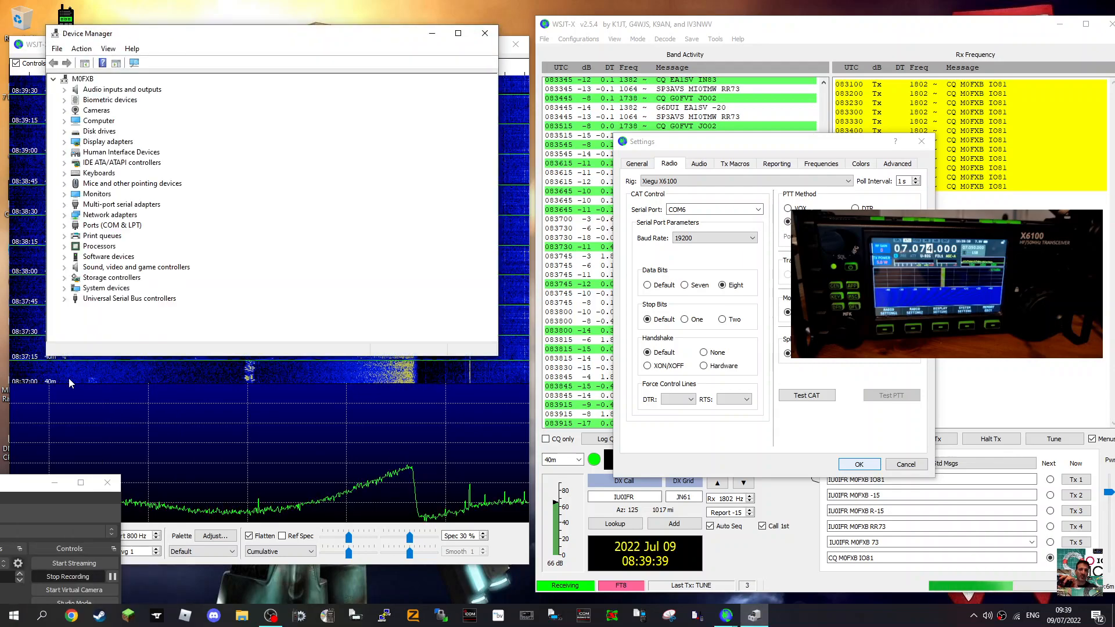
double_click(121, 225)
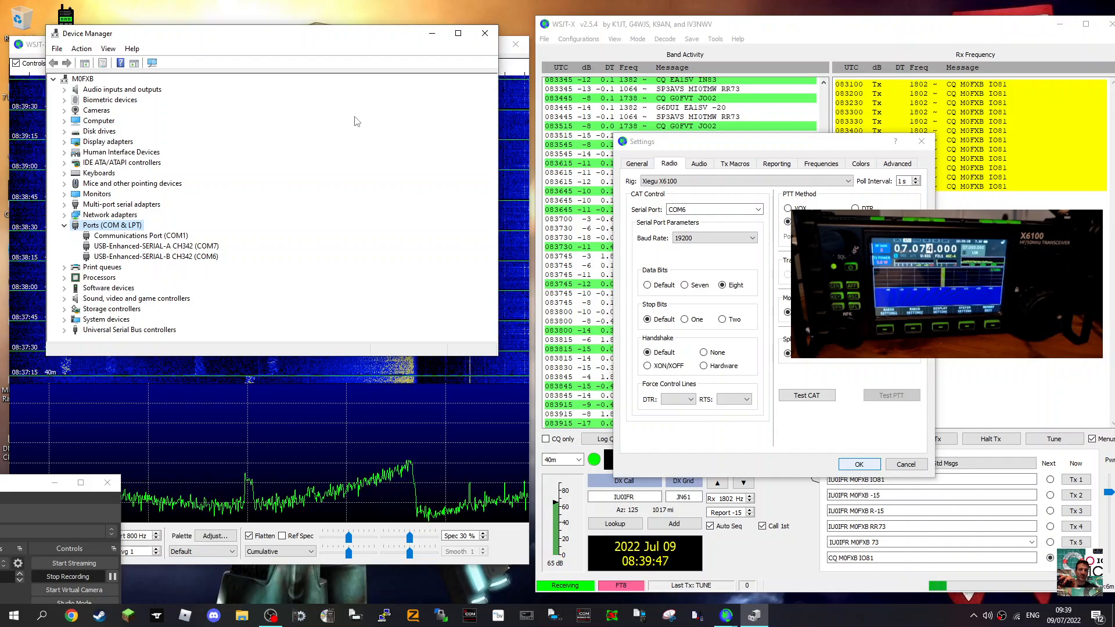
left_click(436, 35)
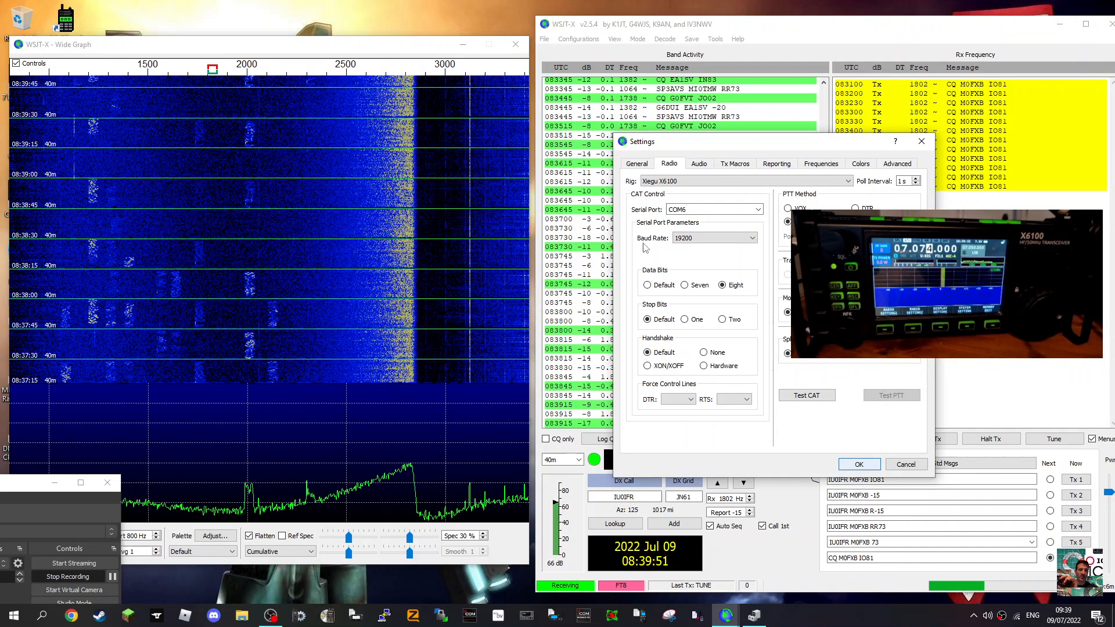
Keep 19200 baud and run the Test CAT and Test PTT checks successfully on the X6100 link.
left_click(752, 239)
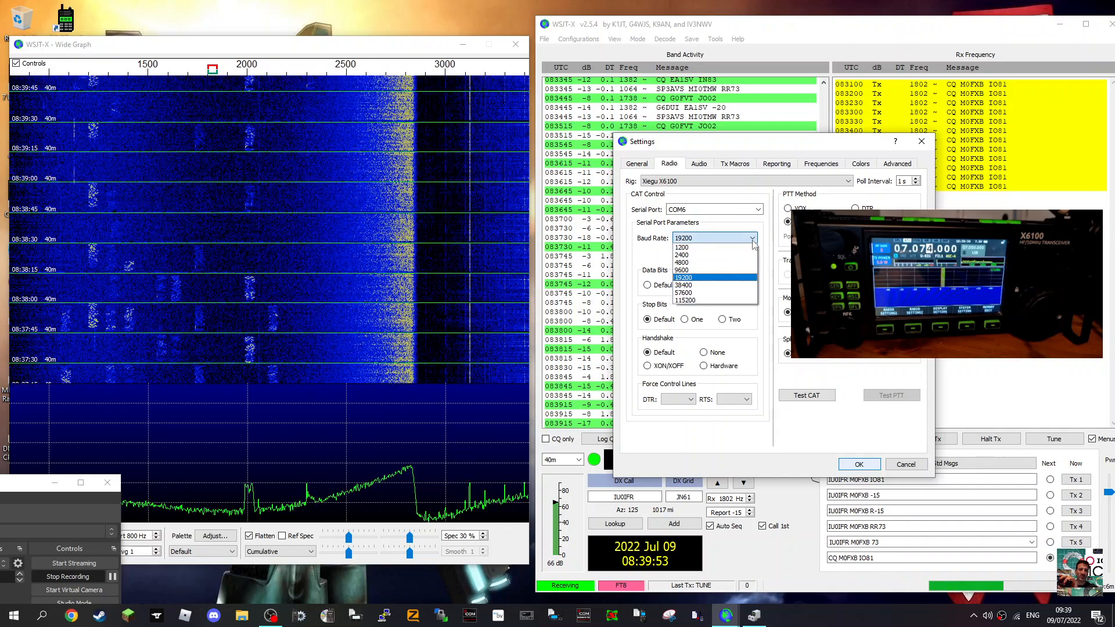
left_click(697, 247)
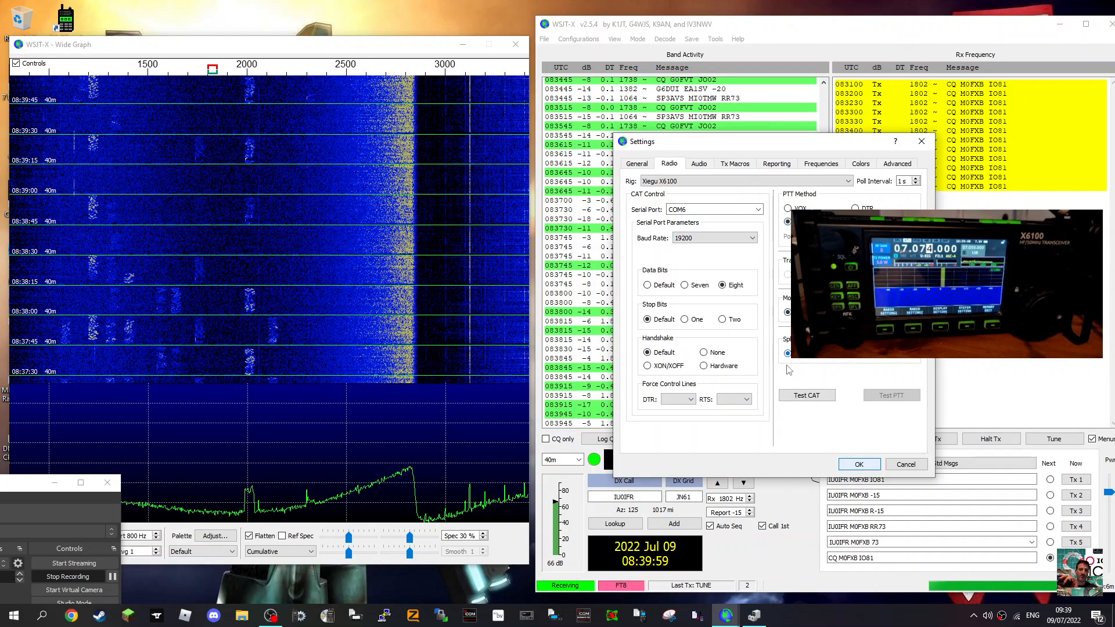
left_click(806, 396)
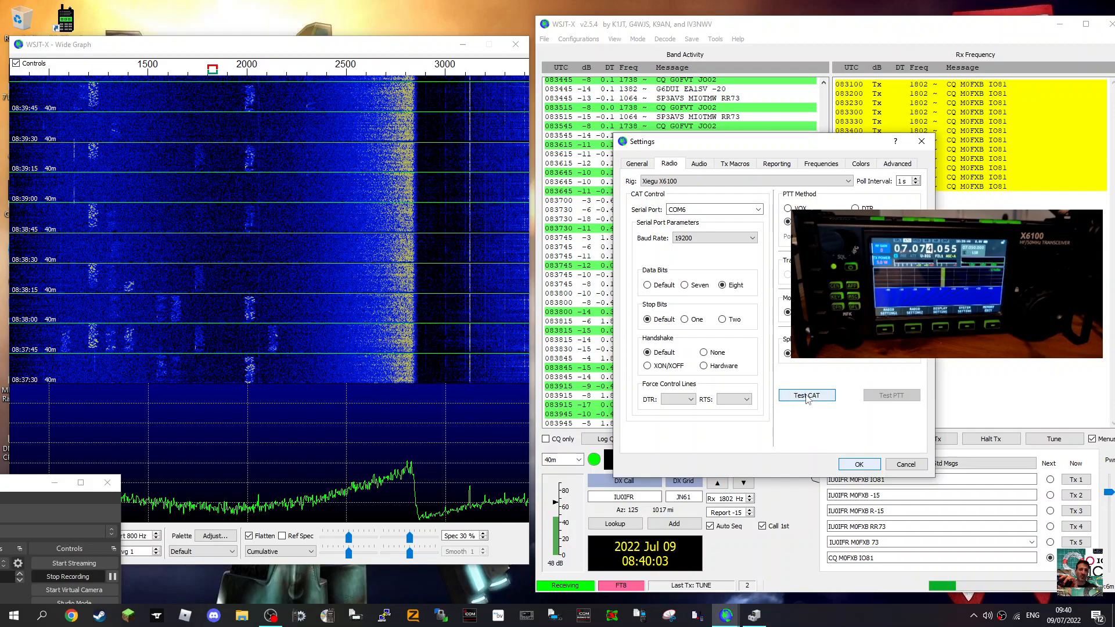
left_click(892, 396)
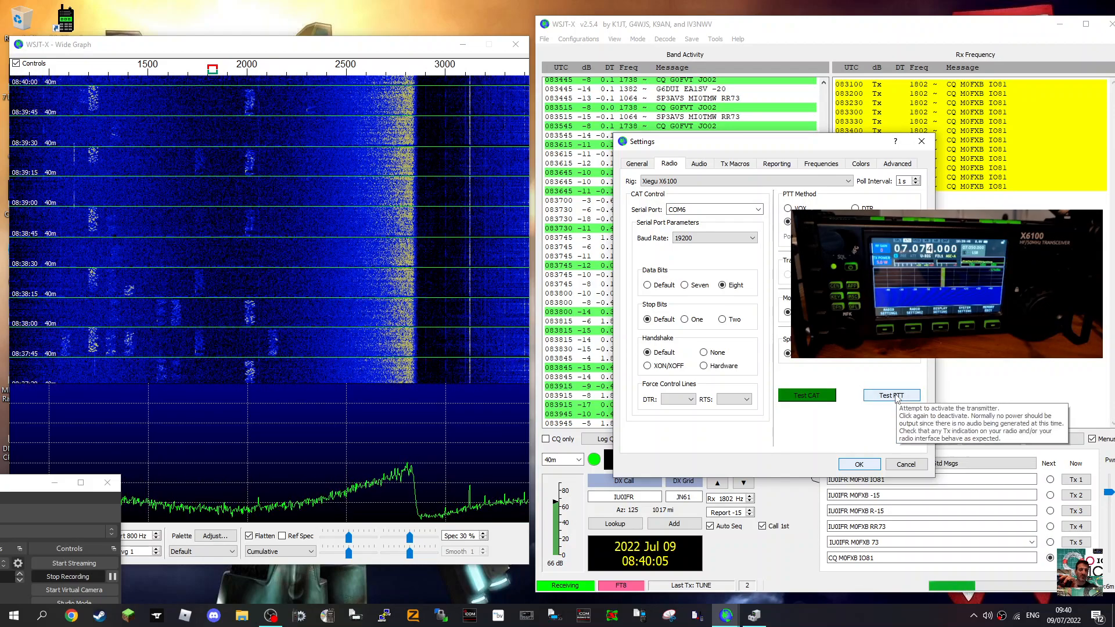
left_click(897, 397)
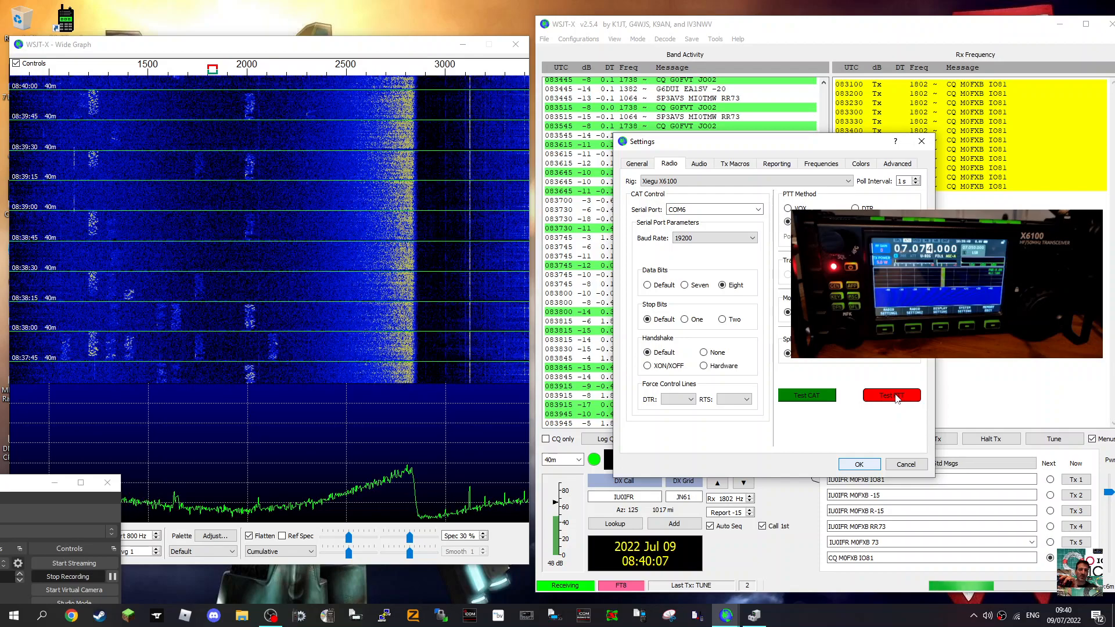
left_click(897, 398)
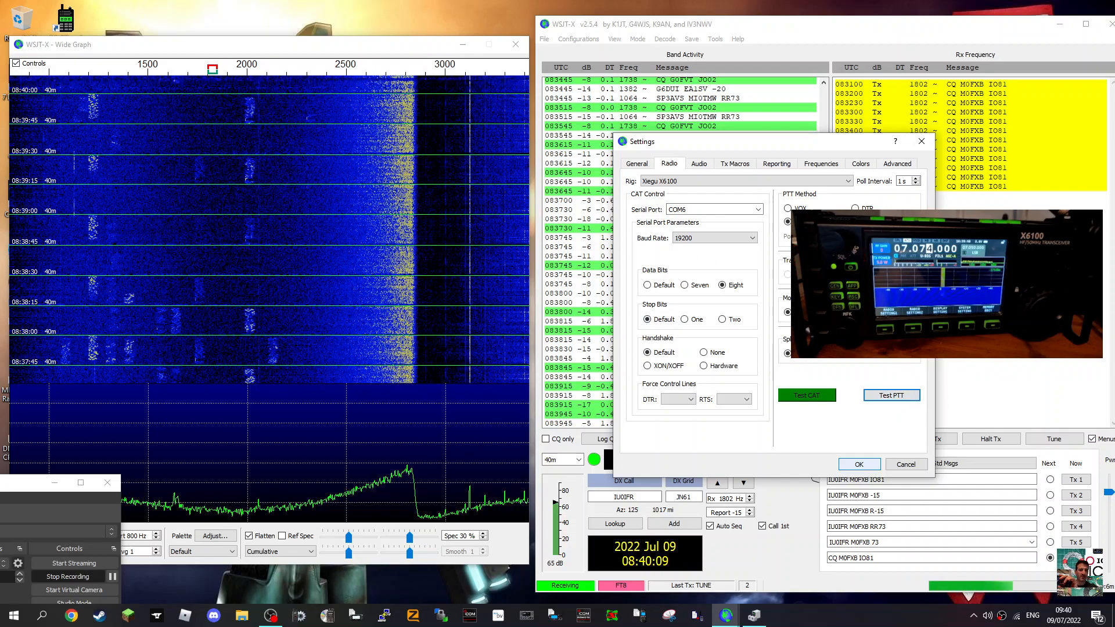
Browse the Audio, Reporting and Colours settings, return to General and close Settings.
left_click(699, 163)
left_click(734, 164)
left_click(775, 164)
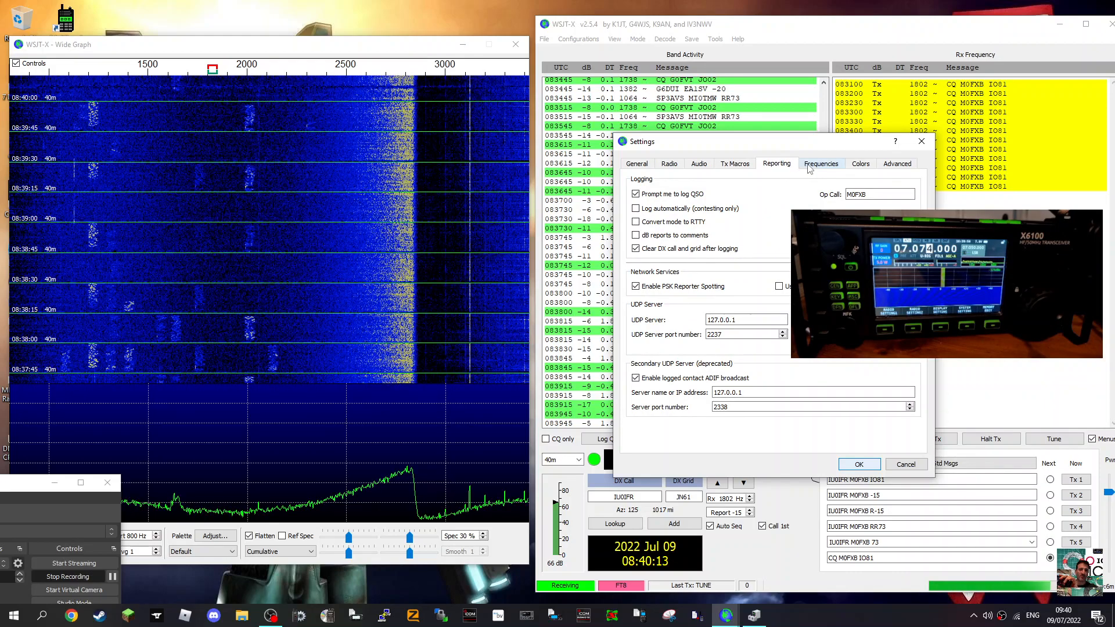
left_click(861, 165)
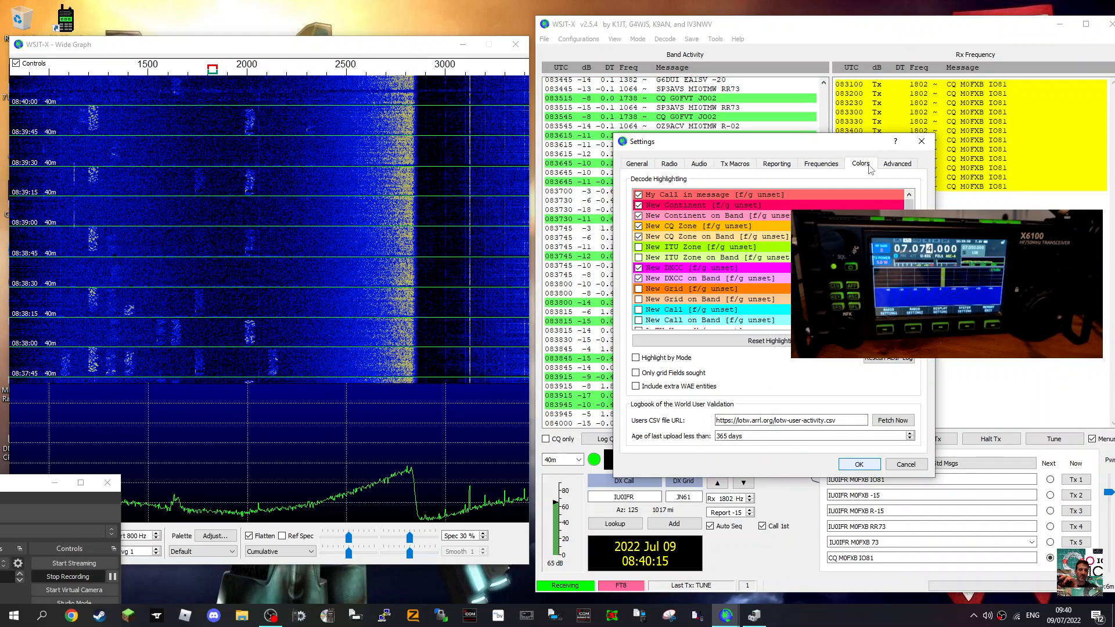
left_click(897, 164)
left_click(636, 164)
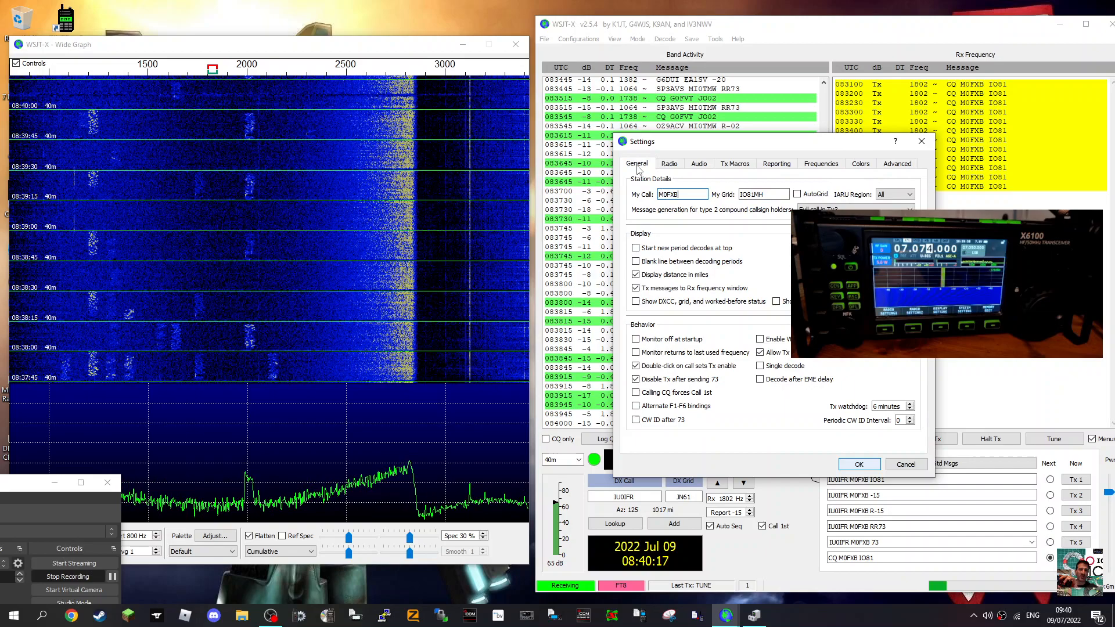
left_click(920, 141)
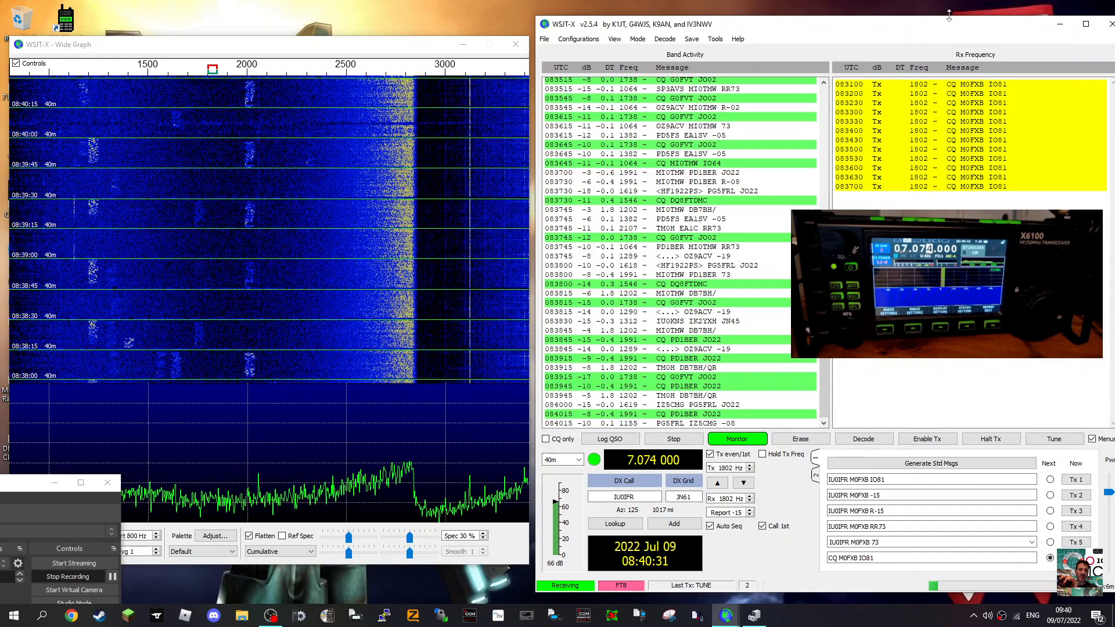
Uncover the Wide Graph waterfall and set the Rx and Tx offset to 1779 Hz.
left_click_drag(949, 24, 843, 19)
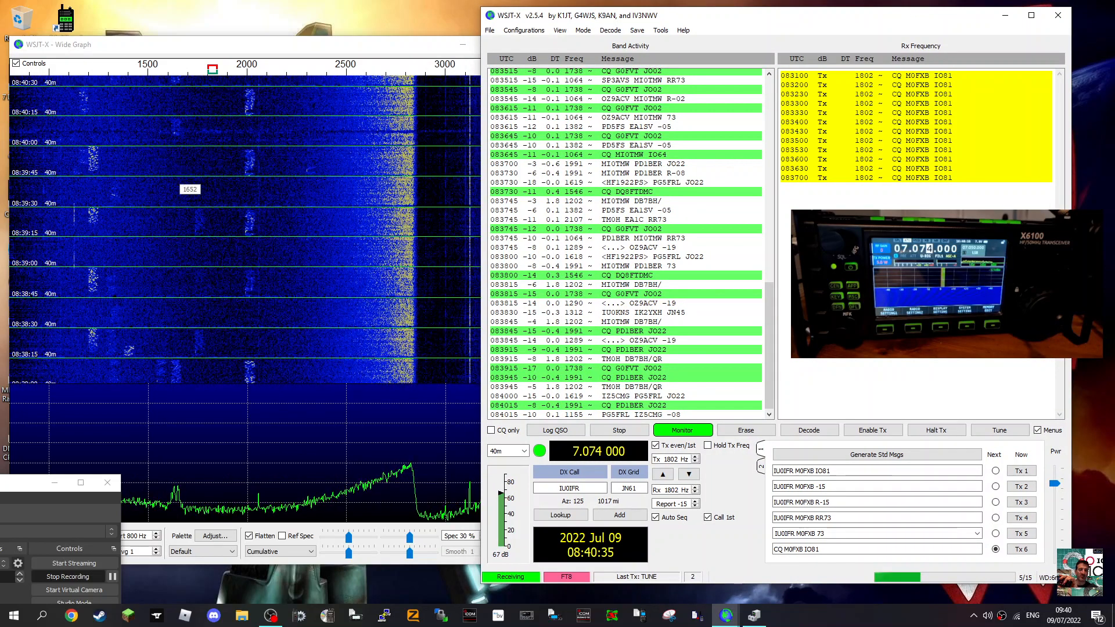
left_click(187, 88)
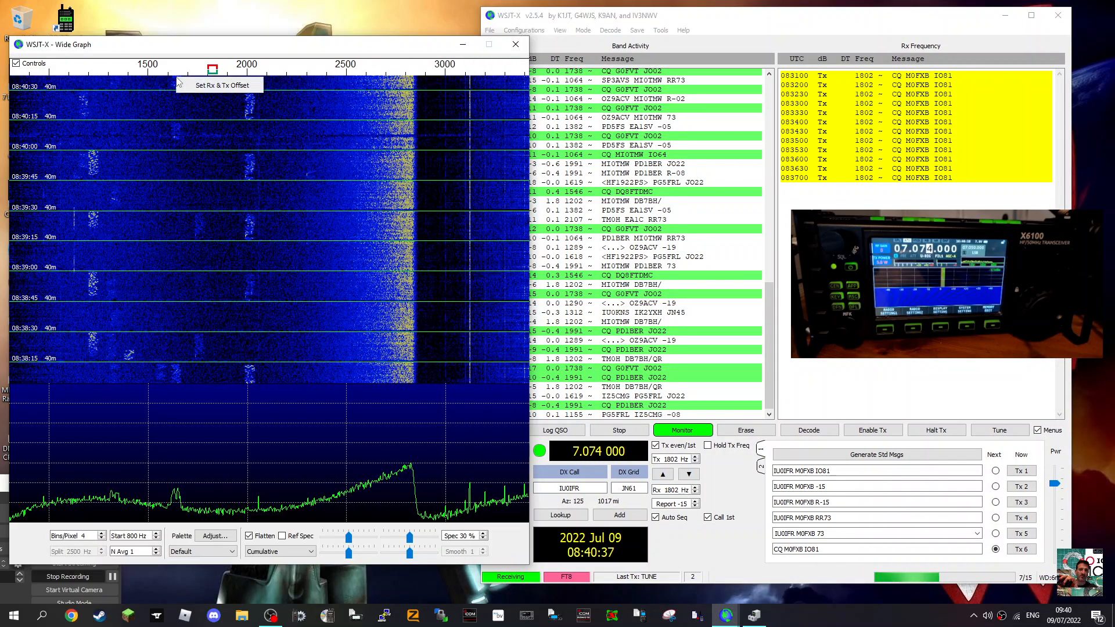
left_click(190, 86)
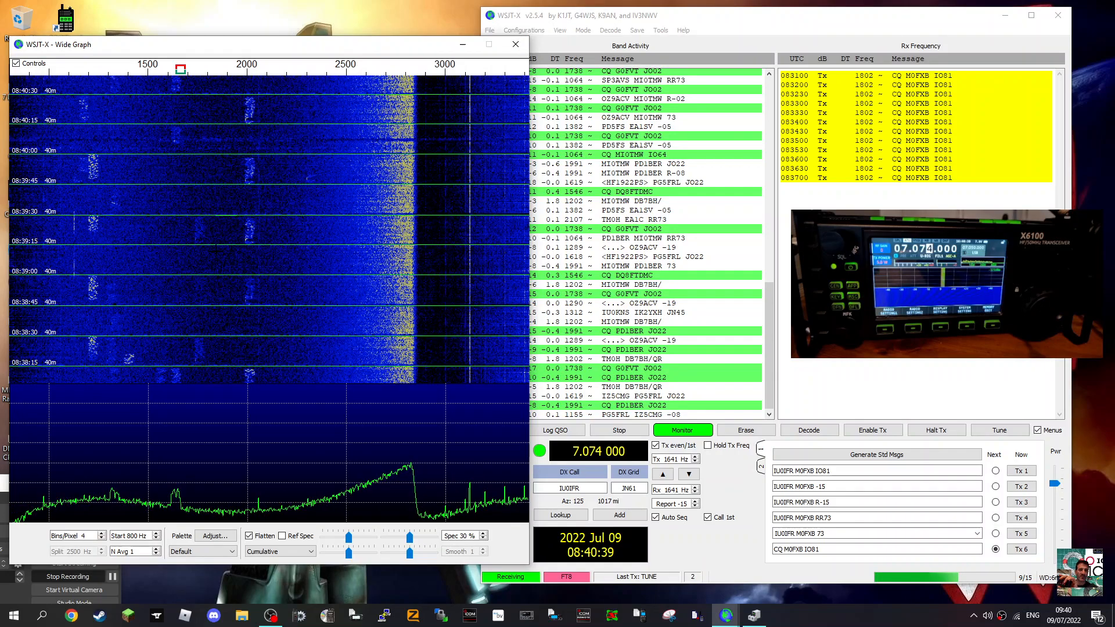
right_click(218, 84)
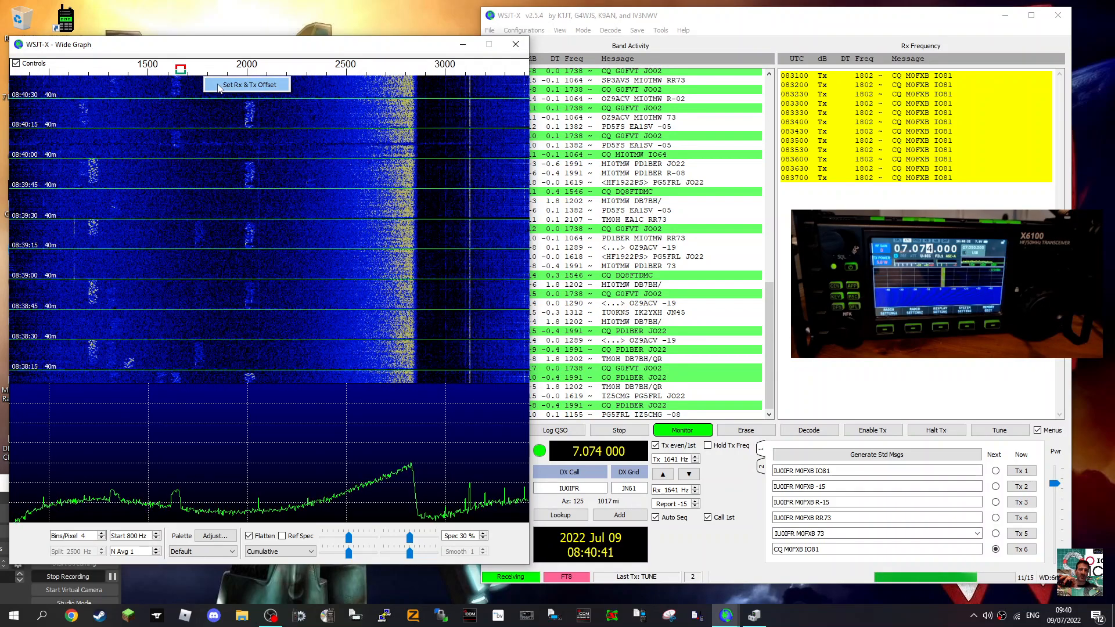
left_click(249, 85)
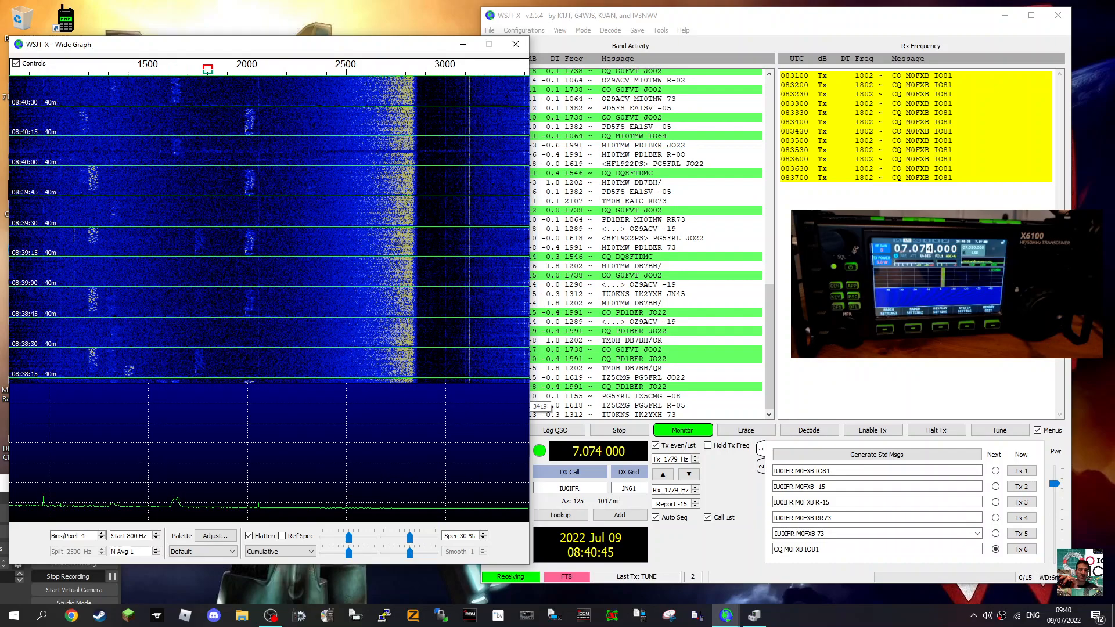
Send the CQ M0FXB IO81 call, halt it, then key a Tune carrier on and off.
left_click(880, 427)
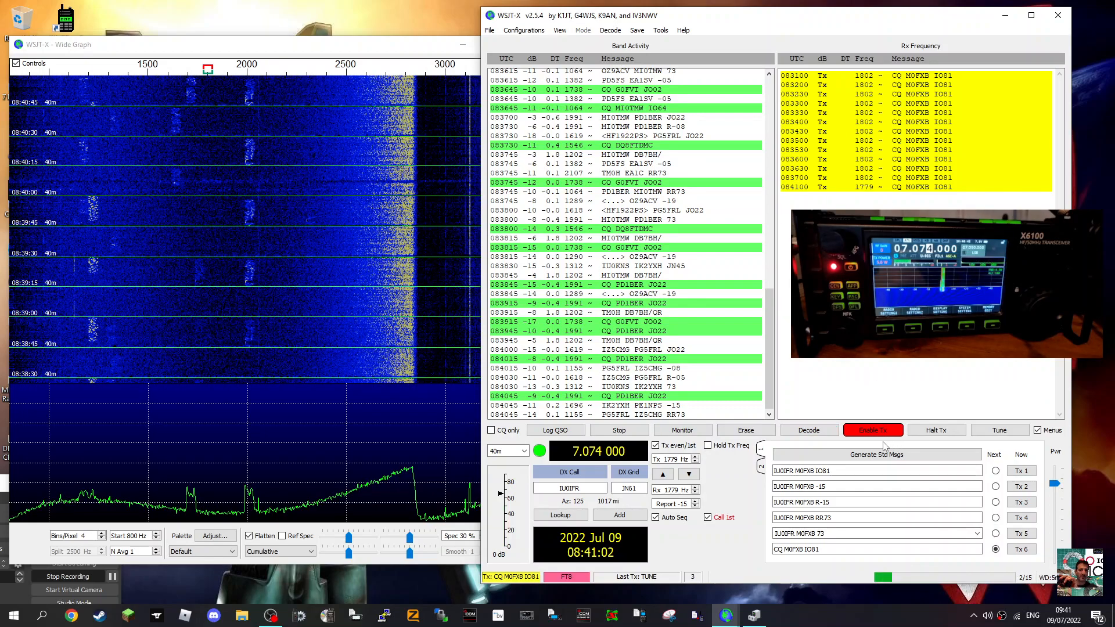
left_click(935, 430)
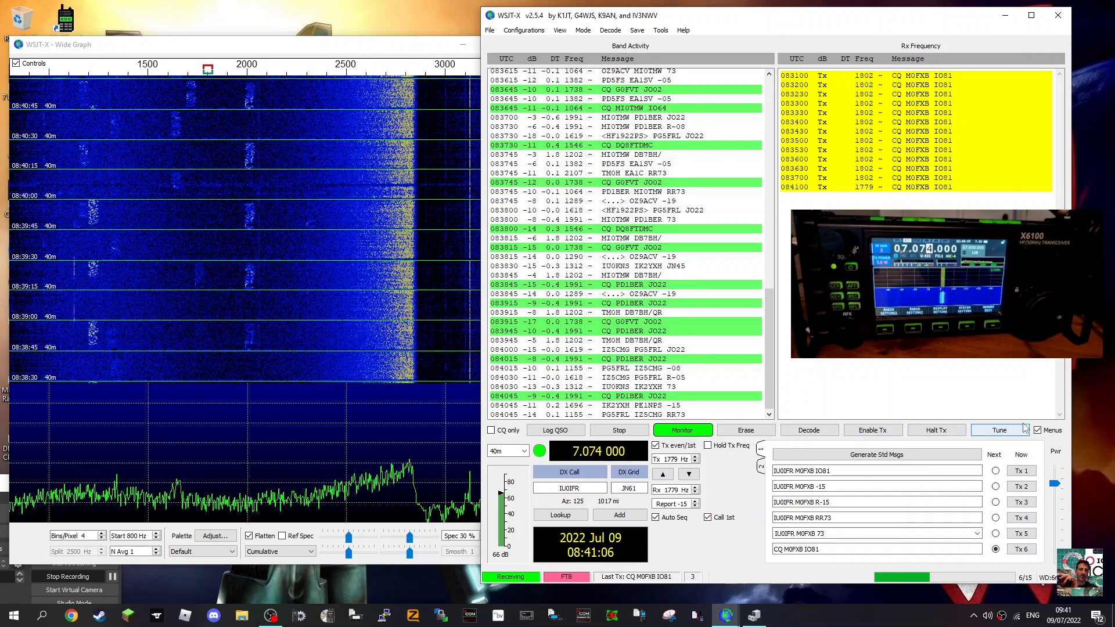
left_click(999, 430)
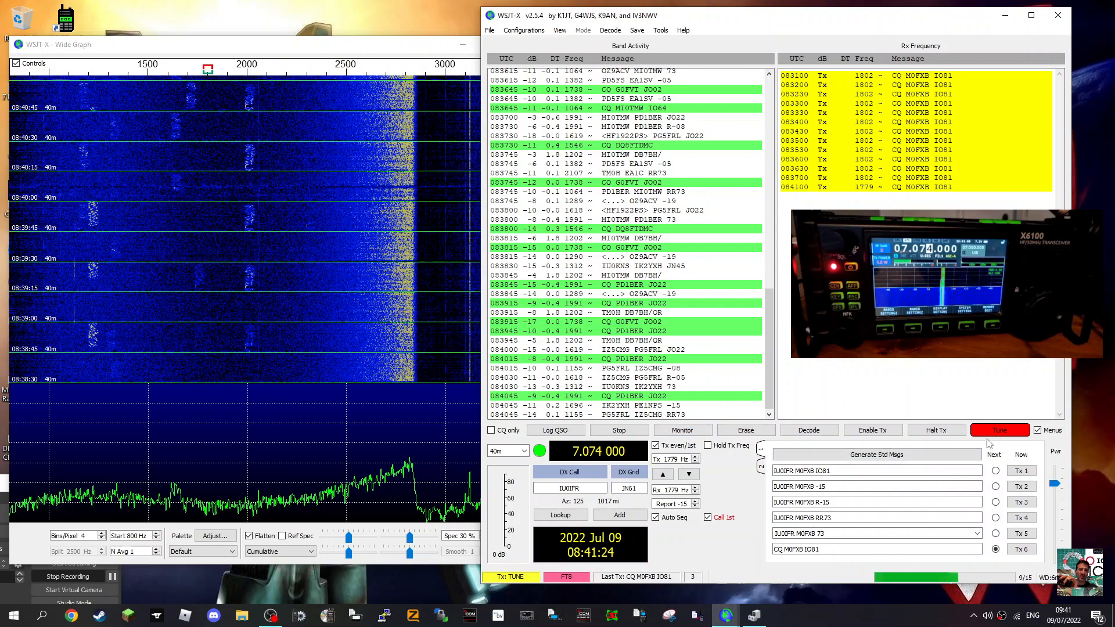
left_click(936, 431)
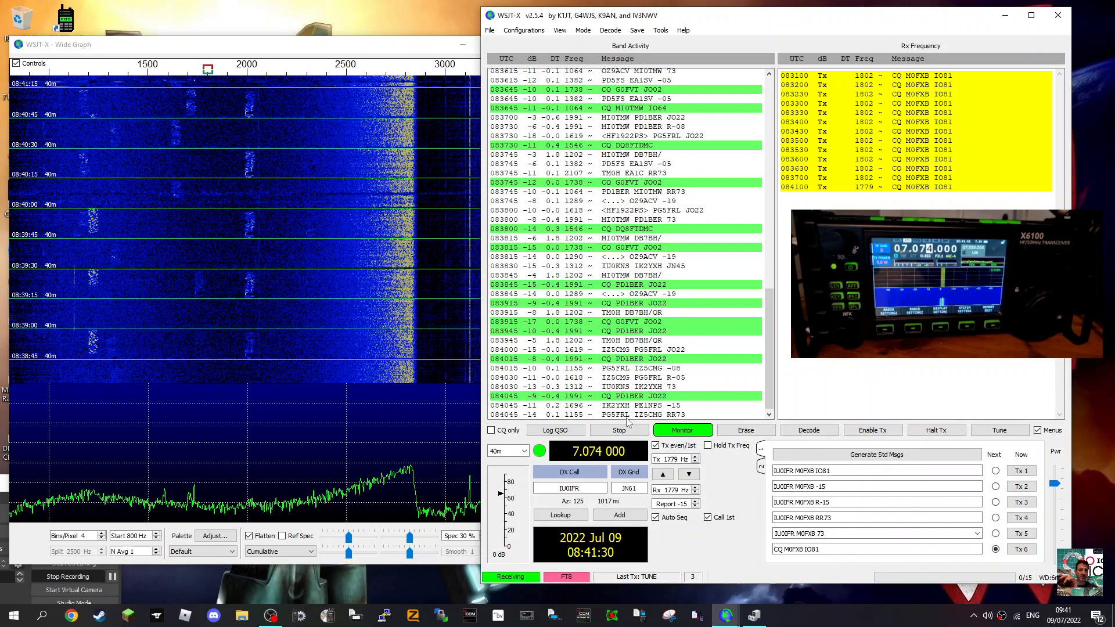
double_click(625, 415)
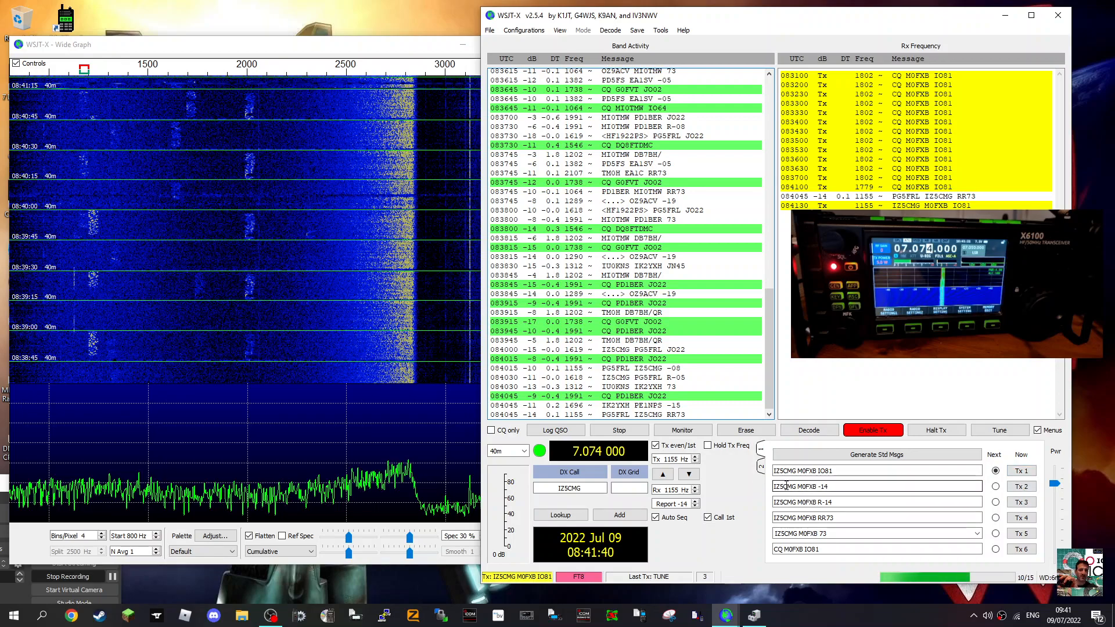
left_click(818, 470)
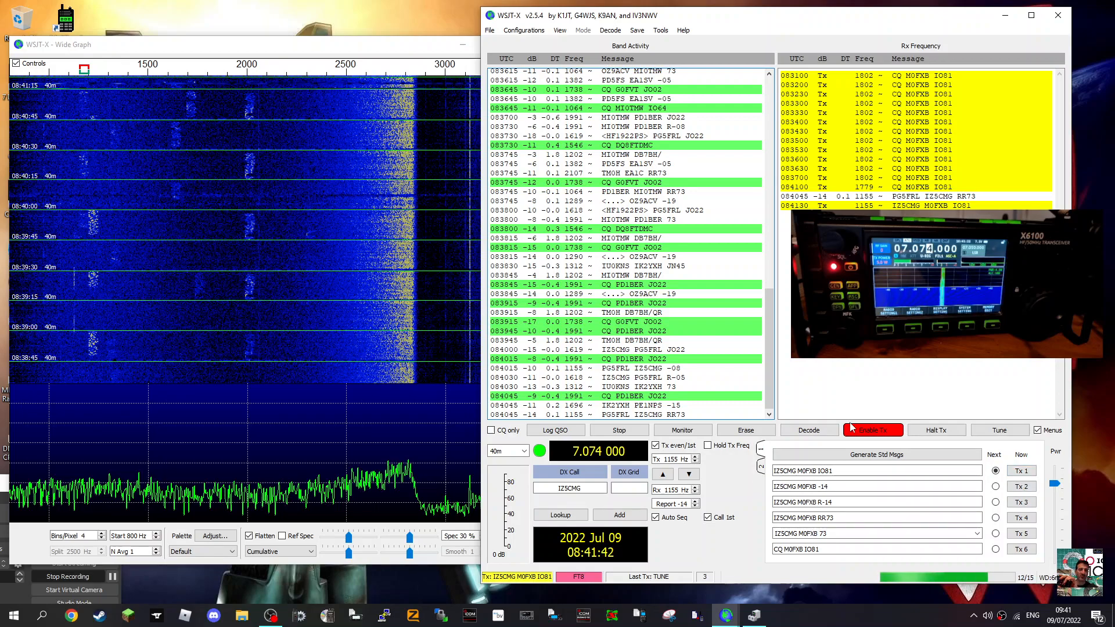